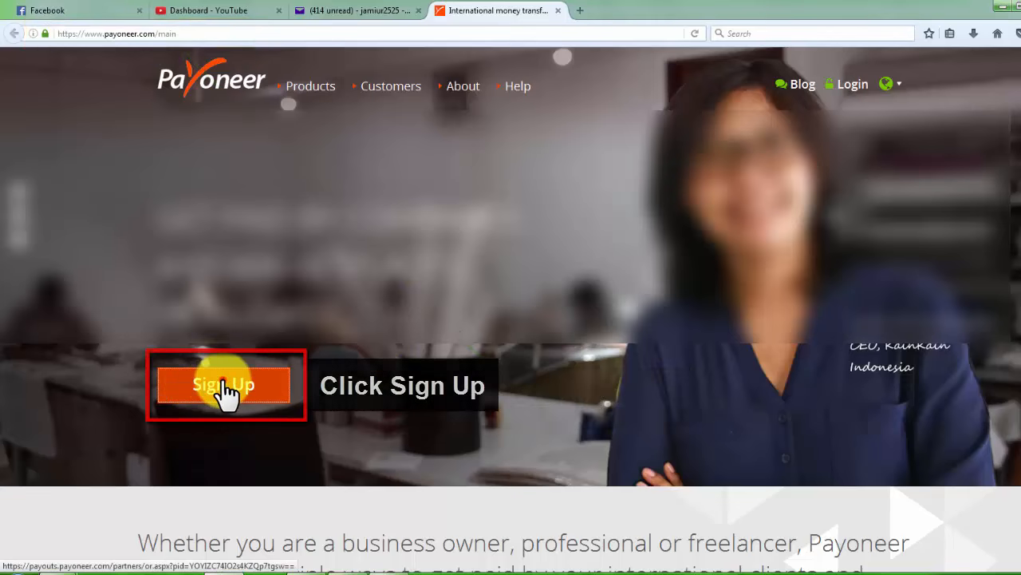
- Open the Payoneer Sign Up form from the home page
click(215, 389)
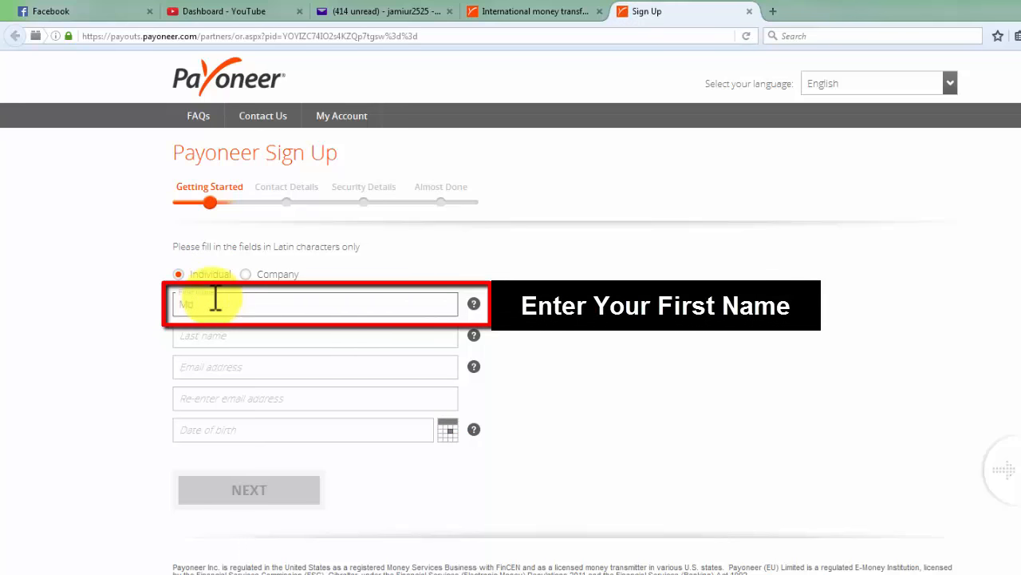
- Enter the first and last name, then the e-mail address and its matching confirmation
text(iur)
click(214, 335)
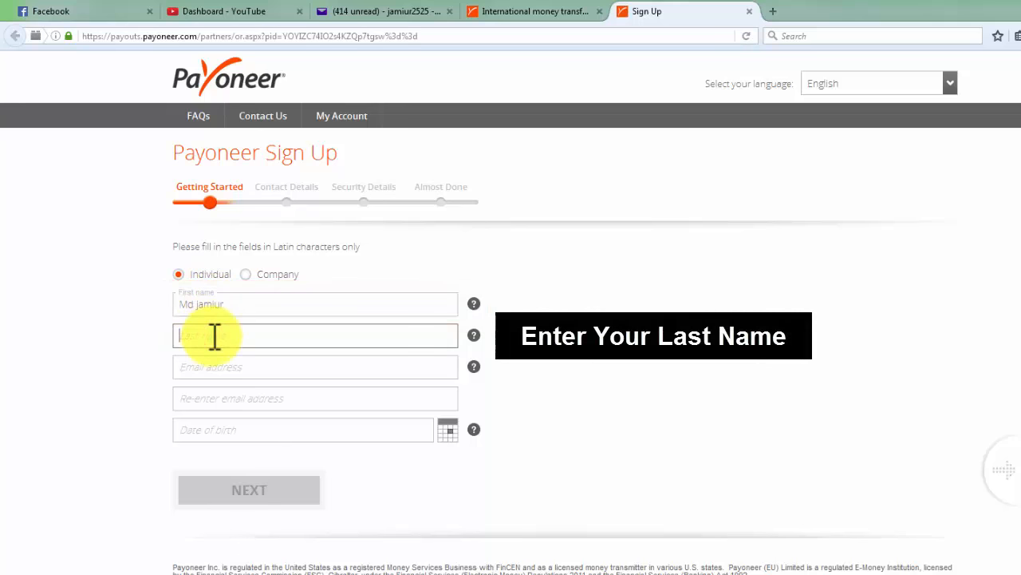
text(Rahman)
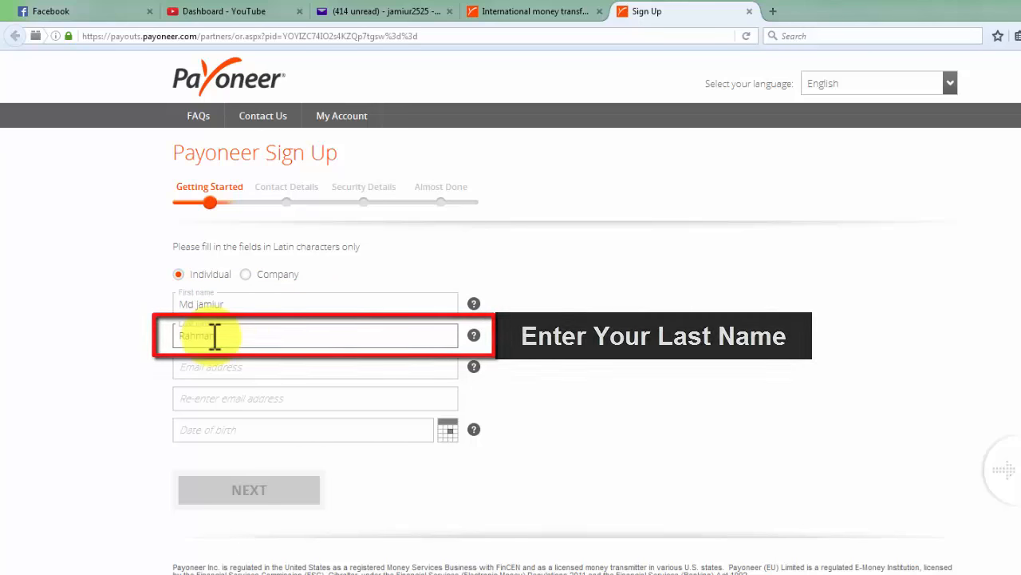
click(210, 367)
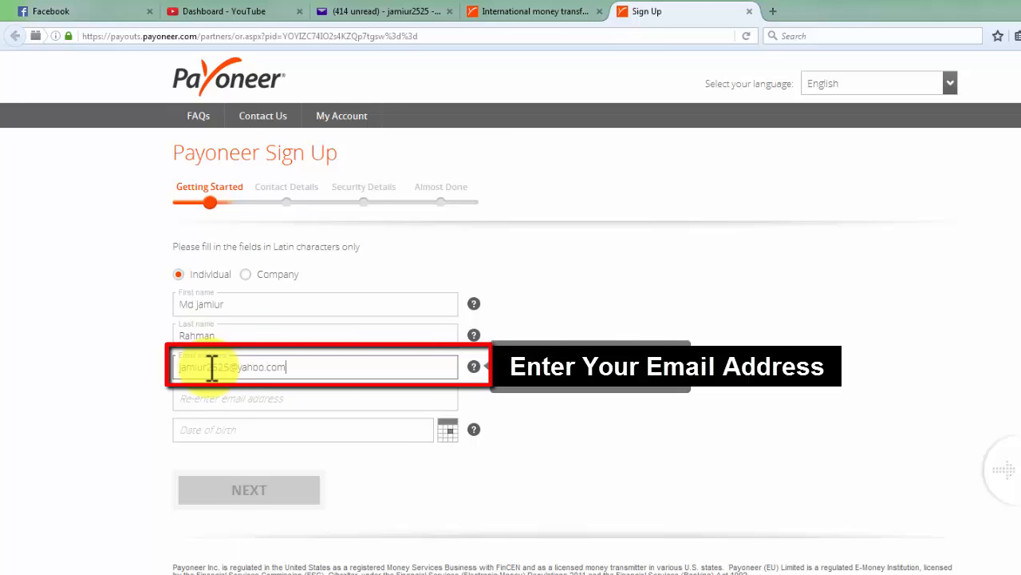
click(204, 401)
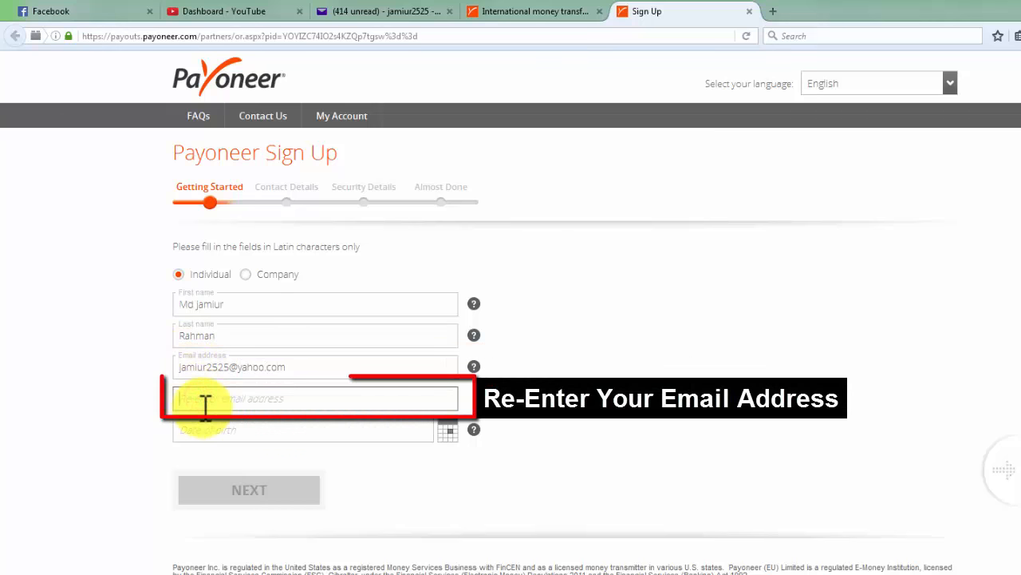
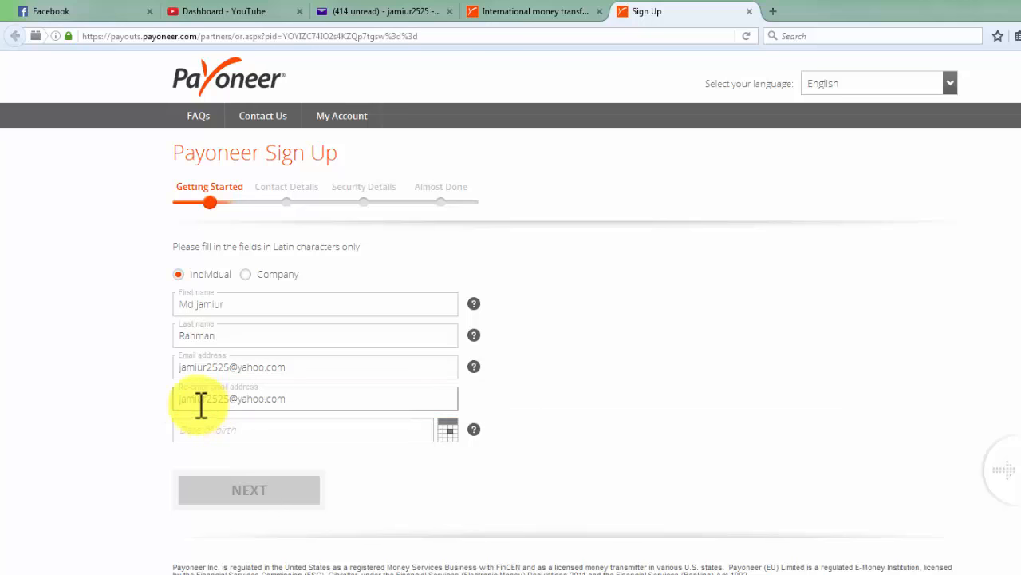
click(236, 431)
click(302, 460)
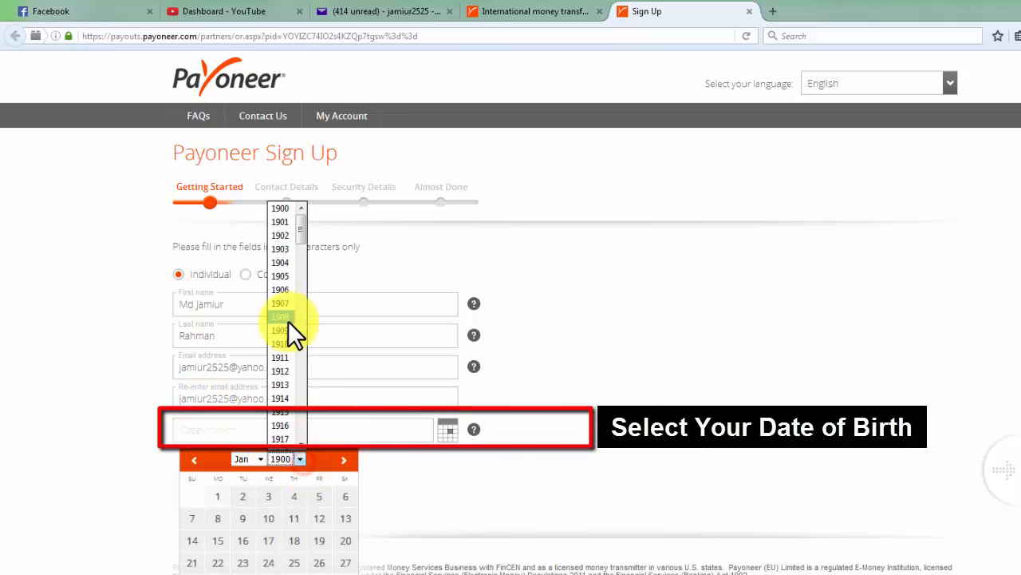
scroll(286, 367, down, 10)
scroll(283, 411, down, 2)
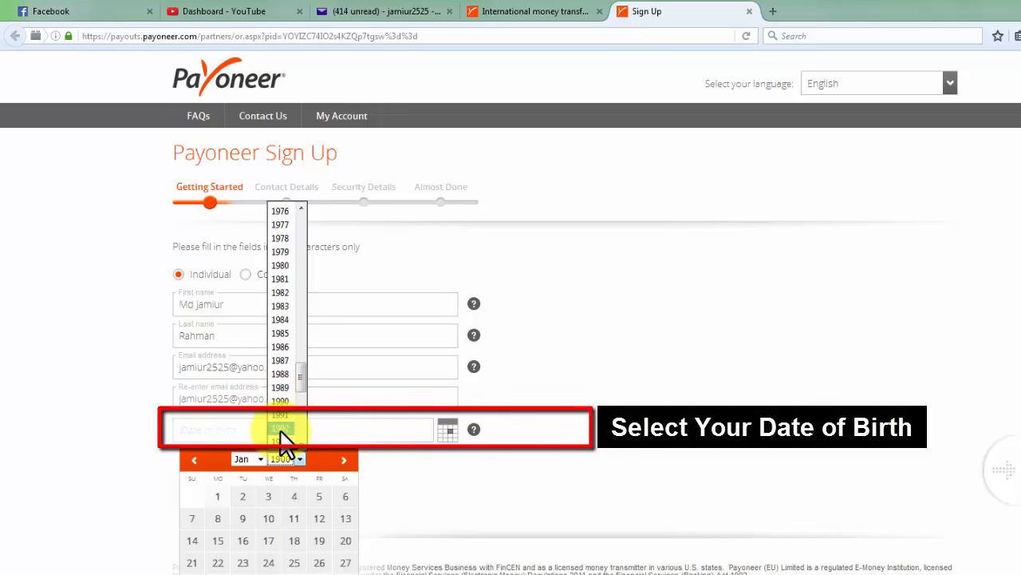
click(282, 429)
click(259, 460)
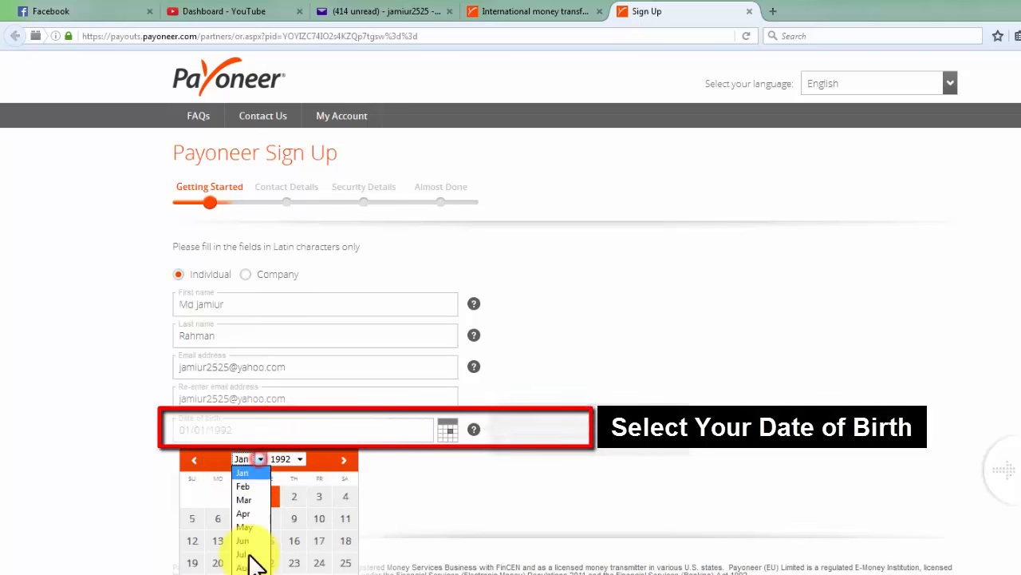
click(243, 572)
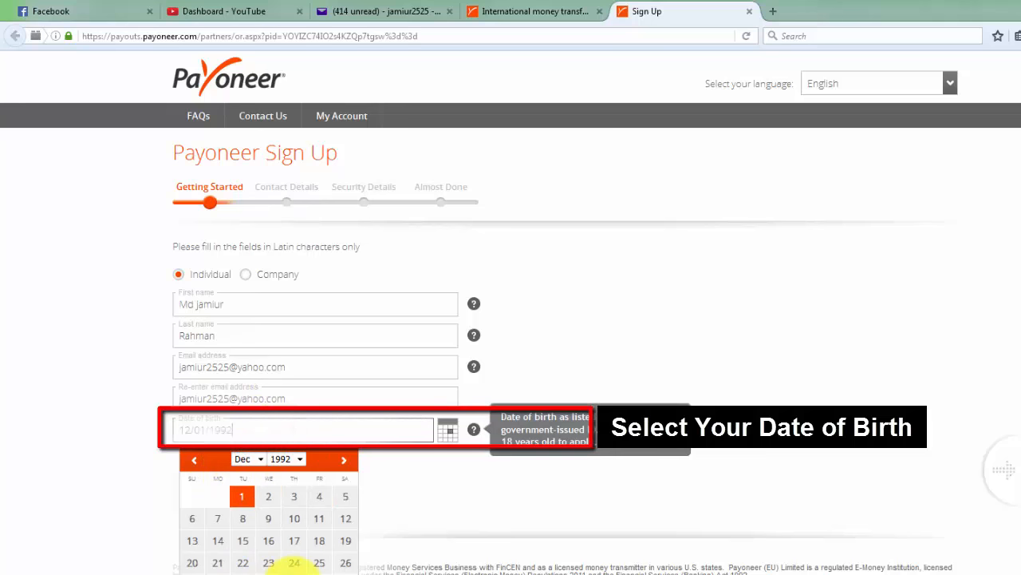
click(293, 571)
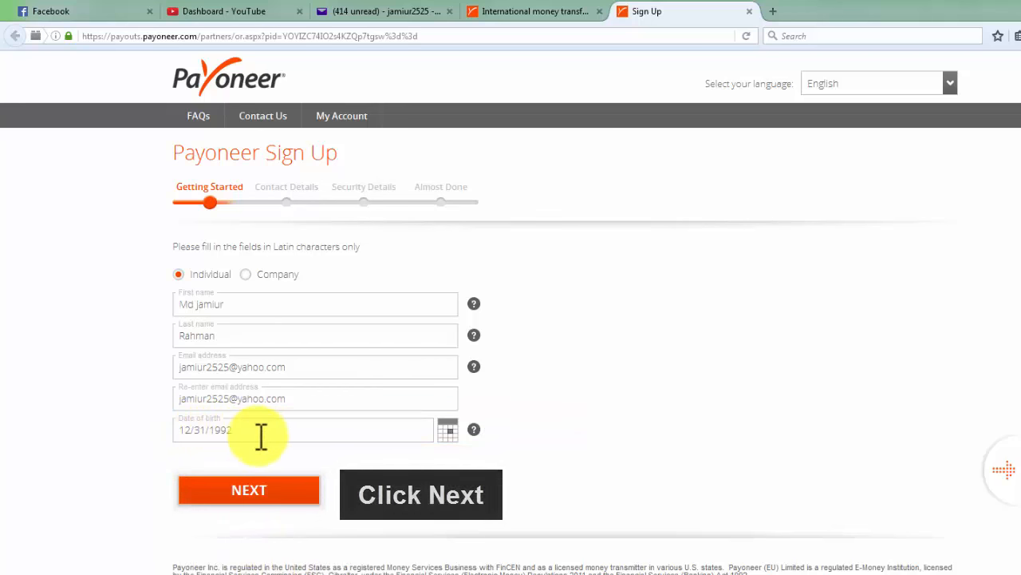
click(249, 491)
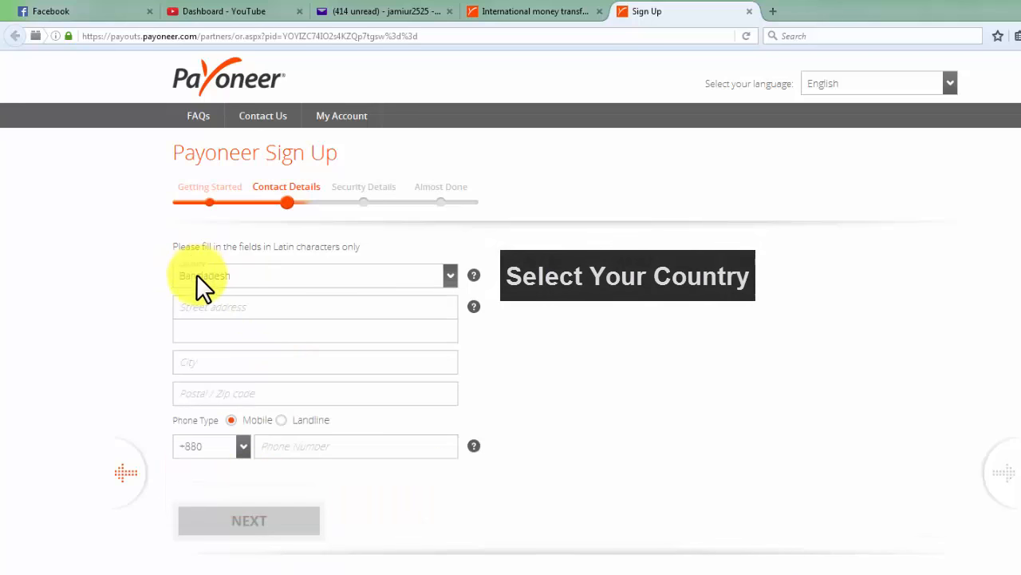
- Choose Bangladesh as country, fill in street, city, postal code and mobile number, and submit
click(449, 274)
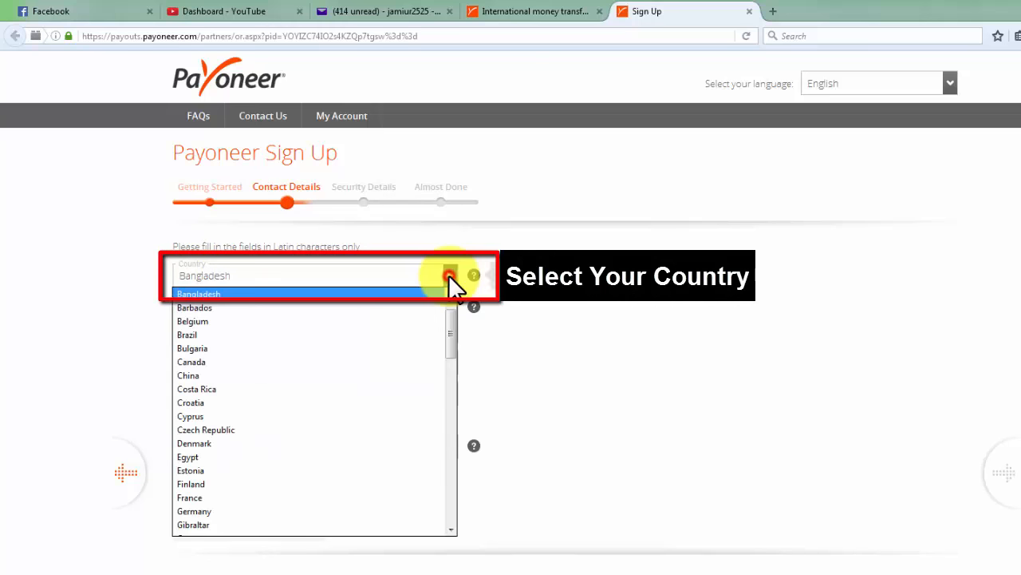
click(201, 295)
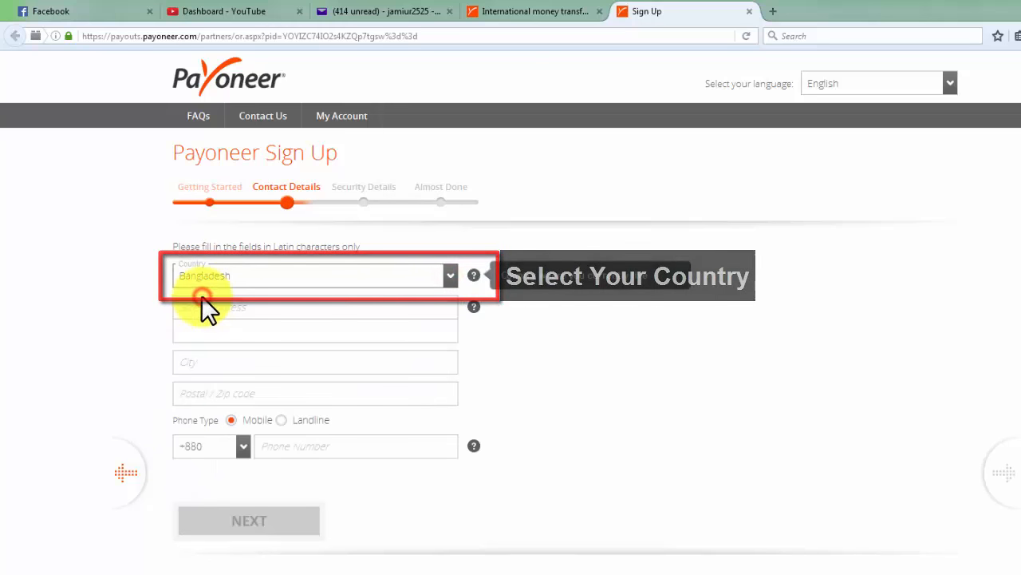
click(247, 309)
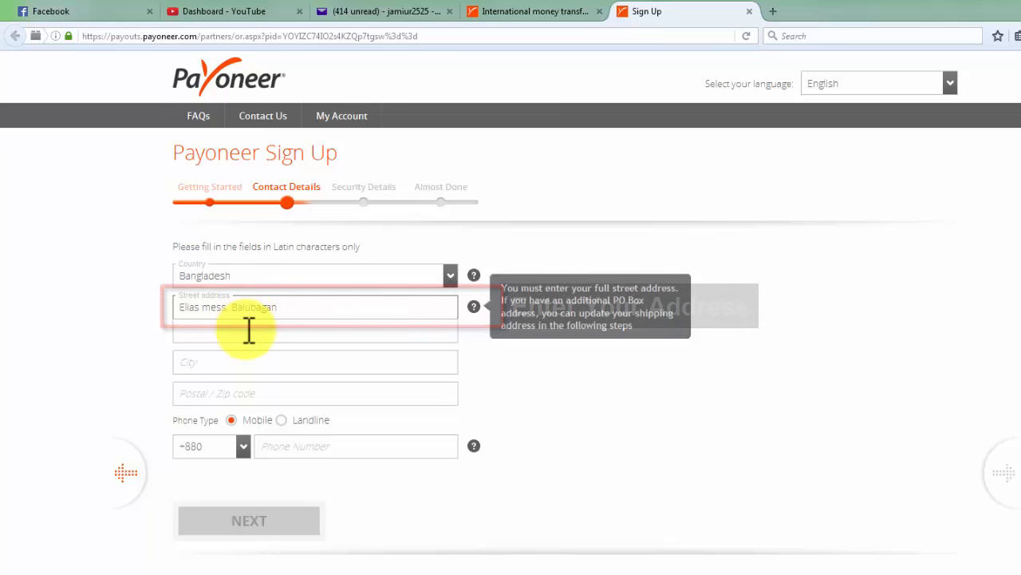
click(215, 361)
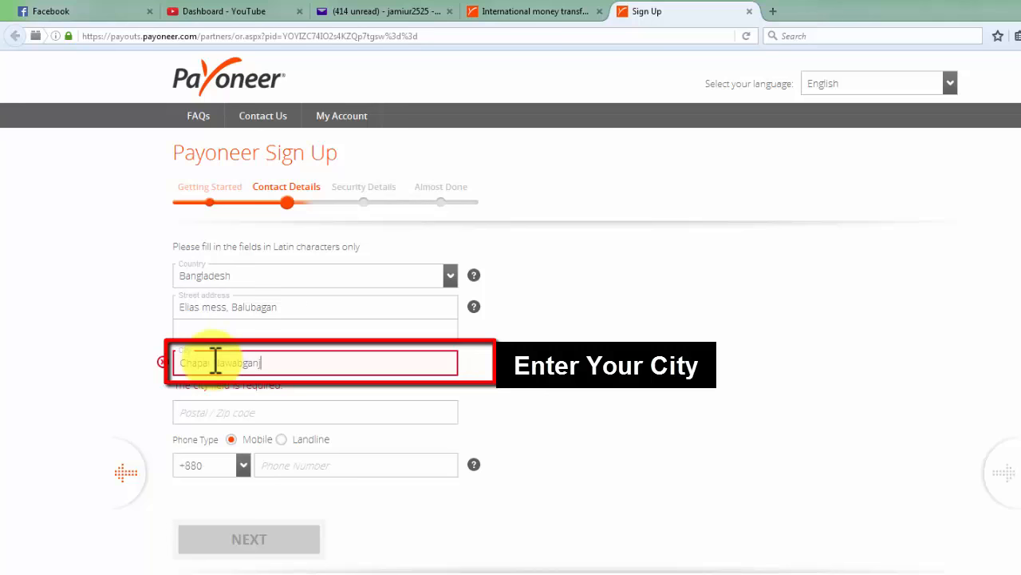
click(223, 415)
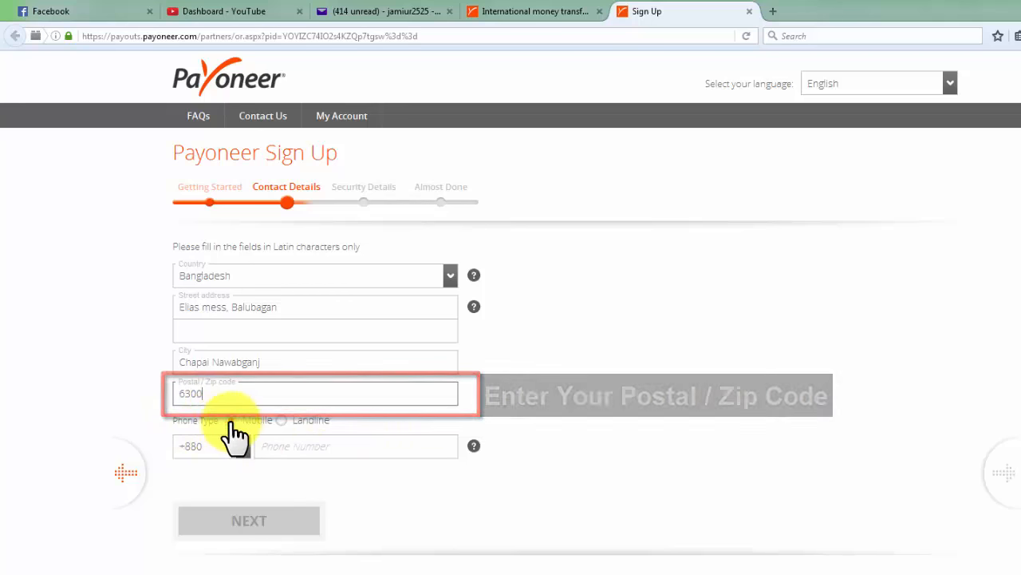
click(275, 448)
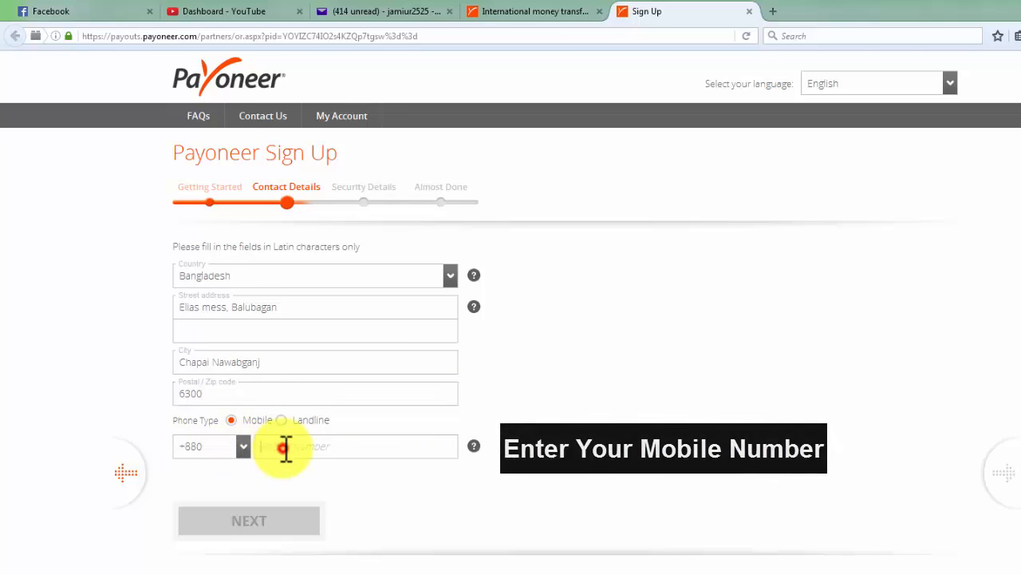
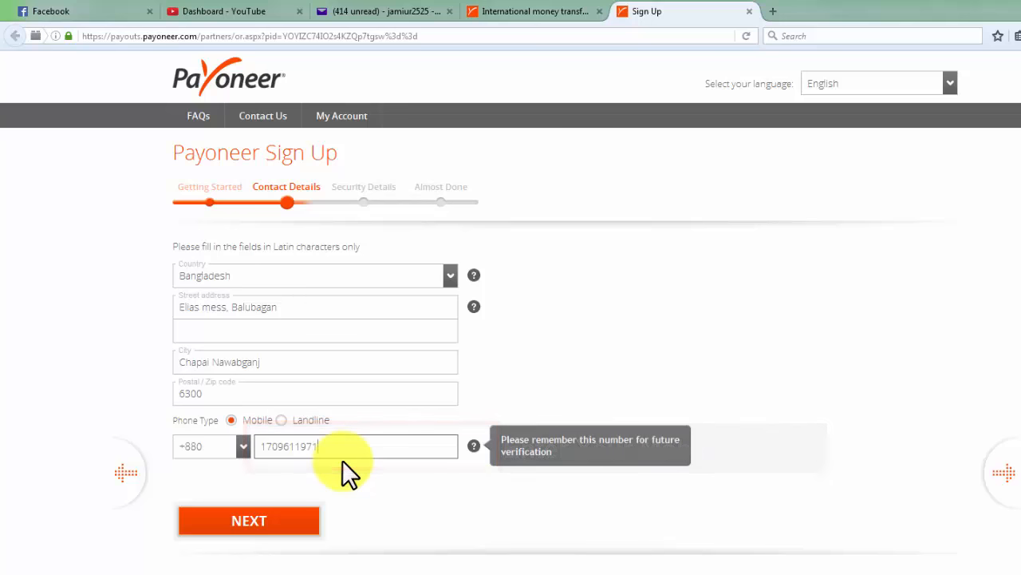
click(254, 520)
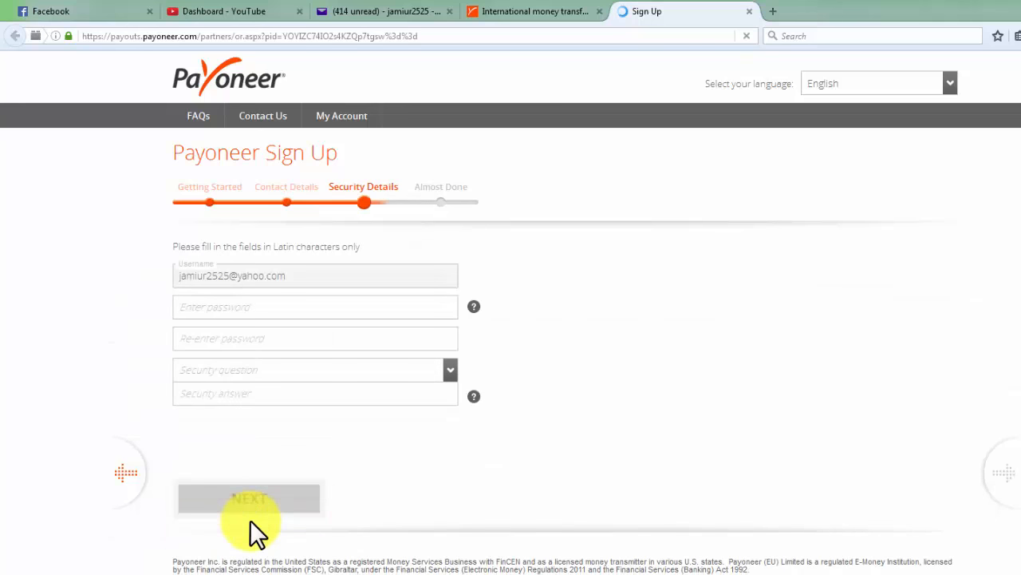
- Enter and confirm the password, then answer the first-school security question and submit
click(239, 309)
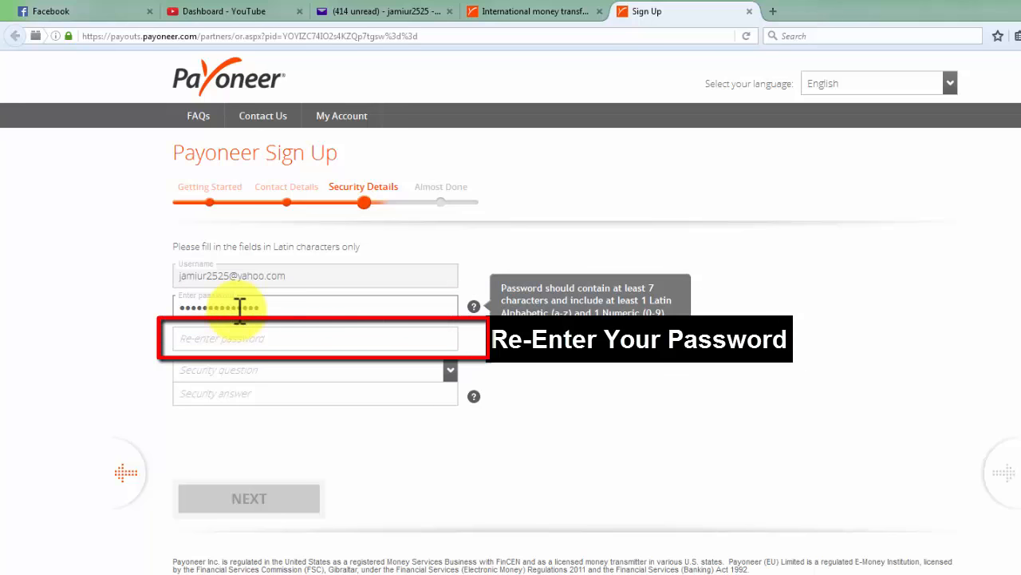
click(231, 341)
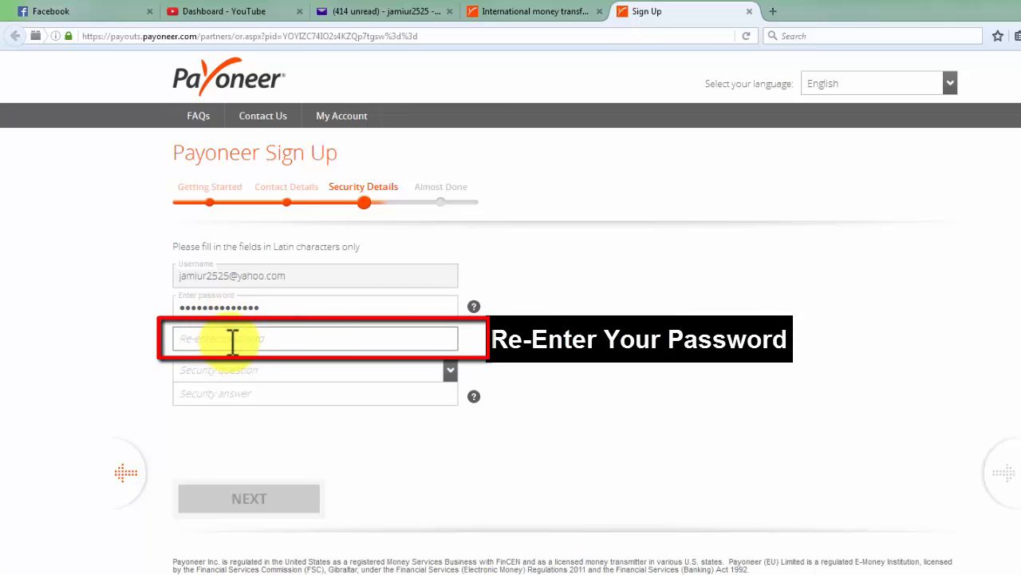
text(•••••••••••••)
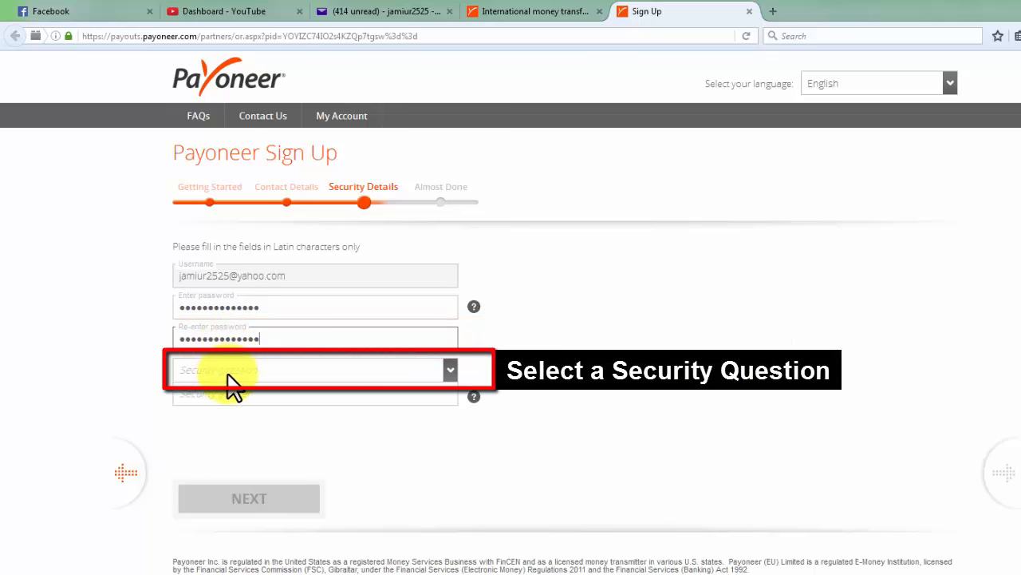
click(447, 371)
click(450, 372)
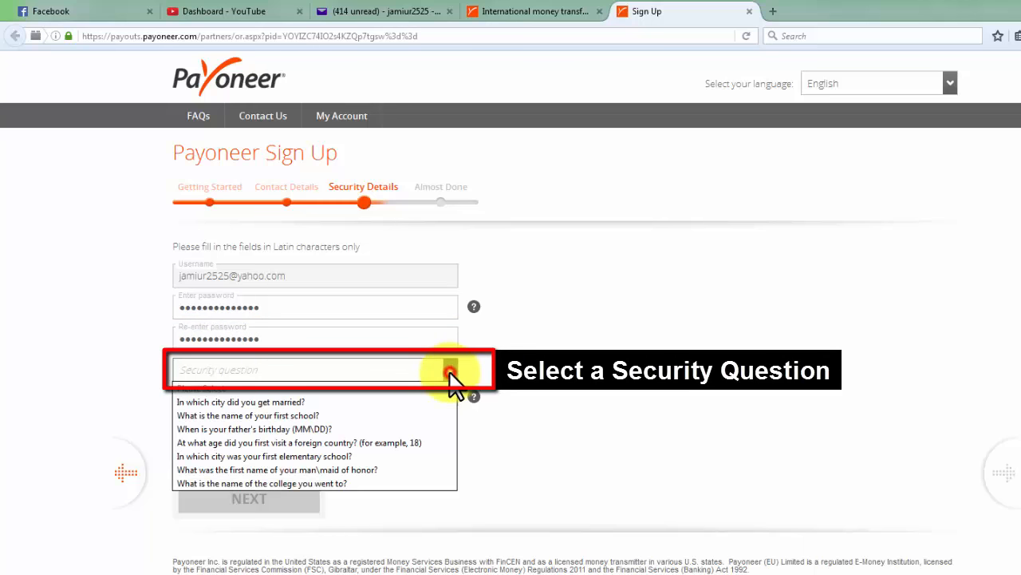
click(248, 416)
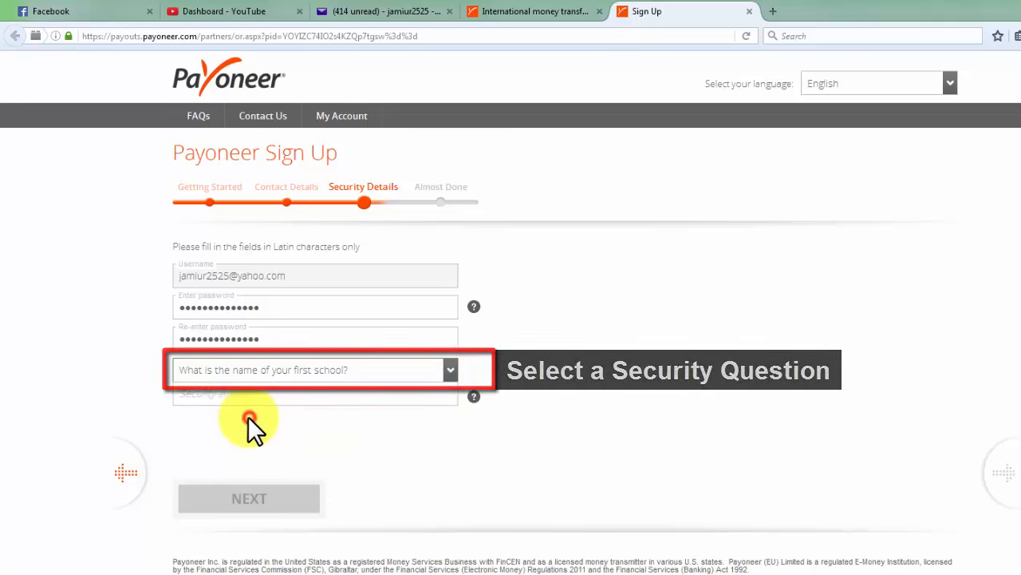
click(211, 392)
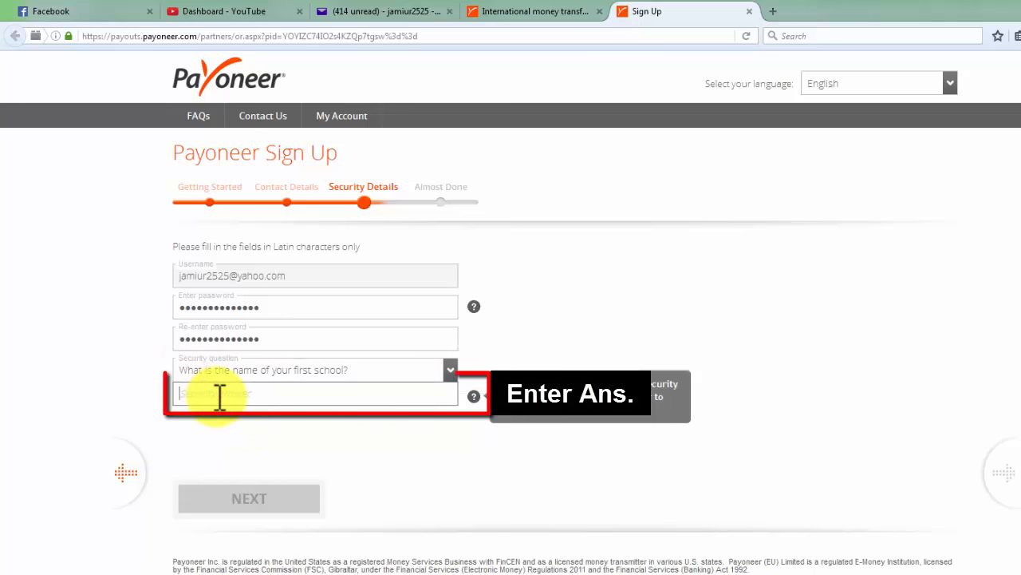
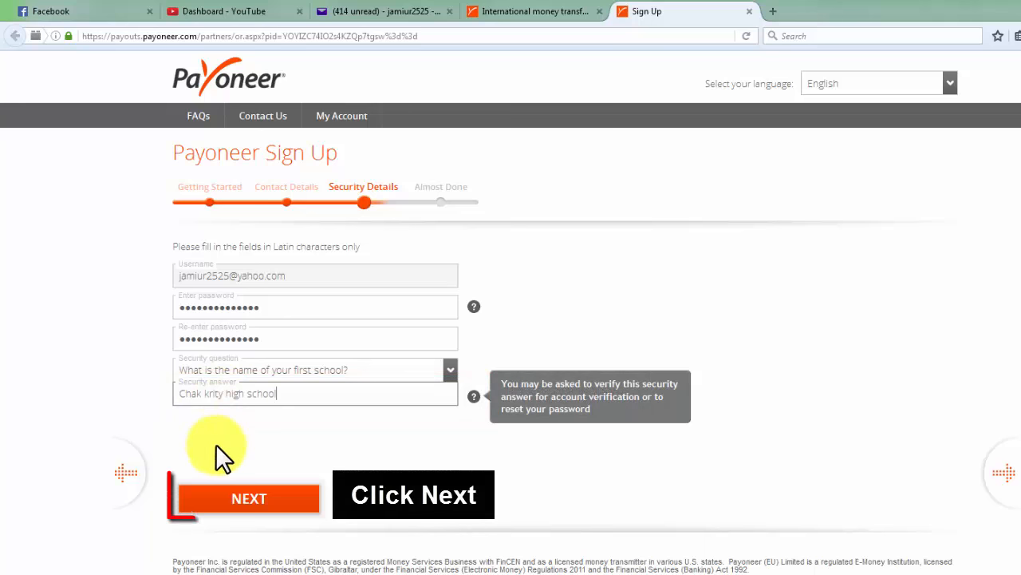
click(252, 503)
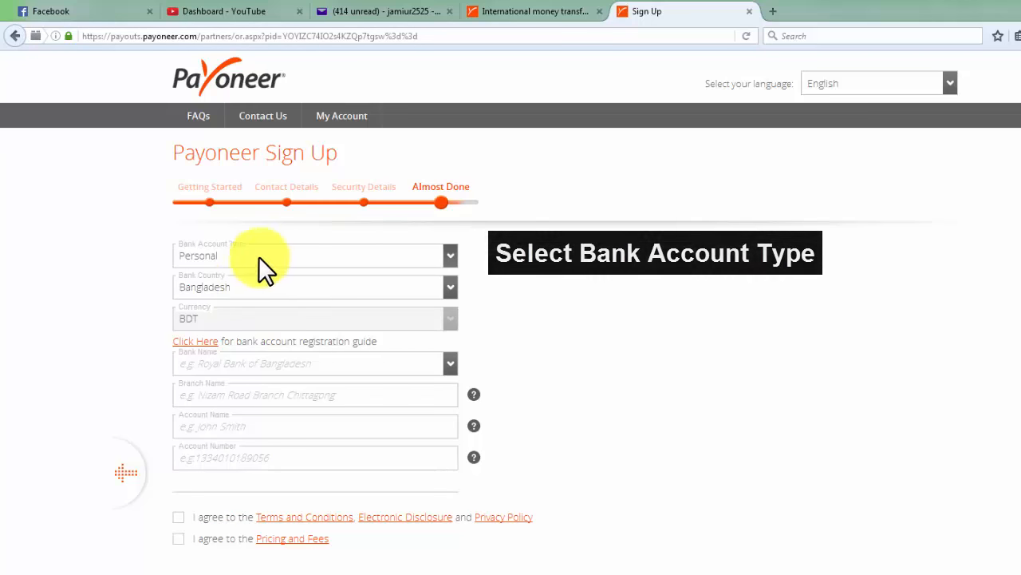
- Choose Personal account type, Bangladesh as bank country, and Islami Bank Bangladesh Ltd as bank
click(452, 255)
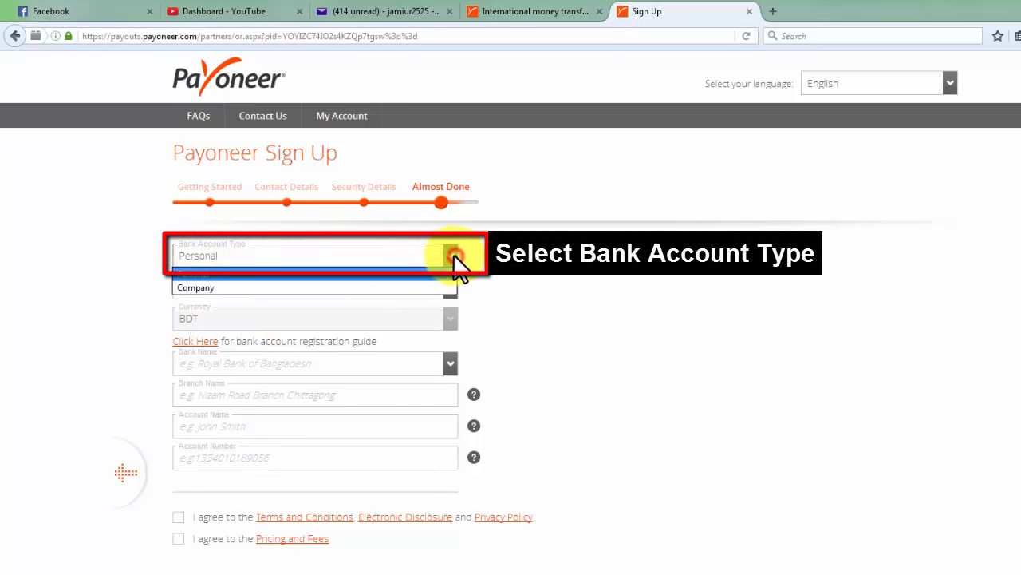
click(198, 270)
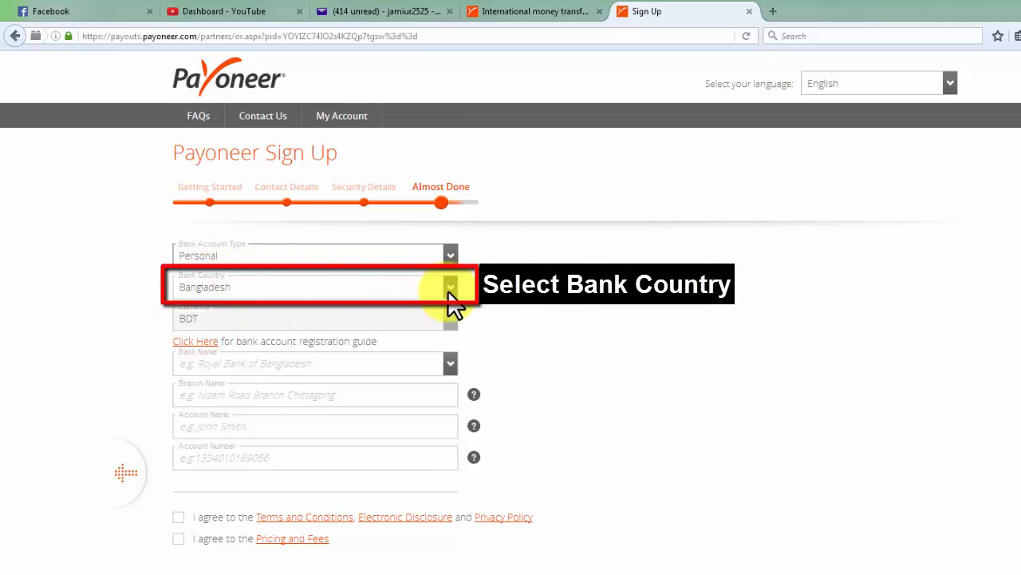
click(449, 289)
click(186, 303)
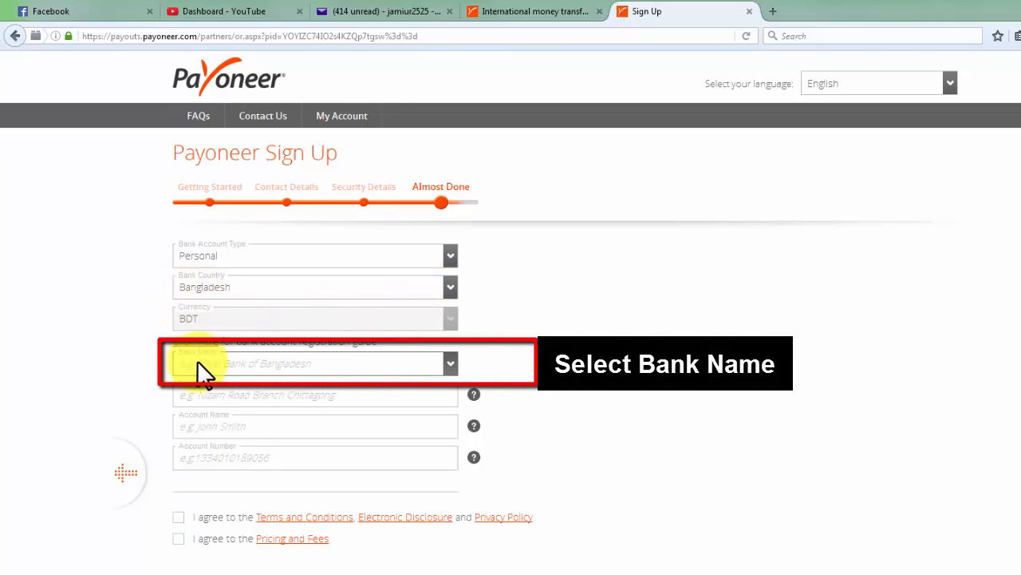
click(449, 363)
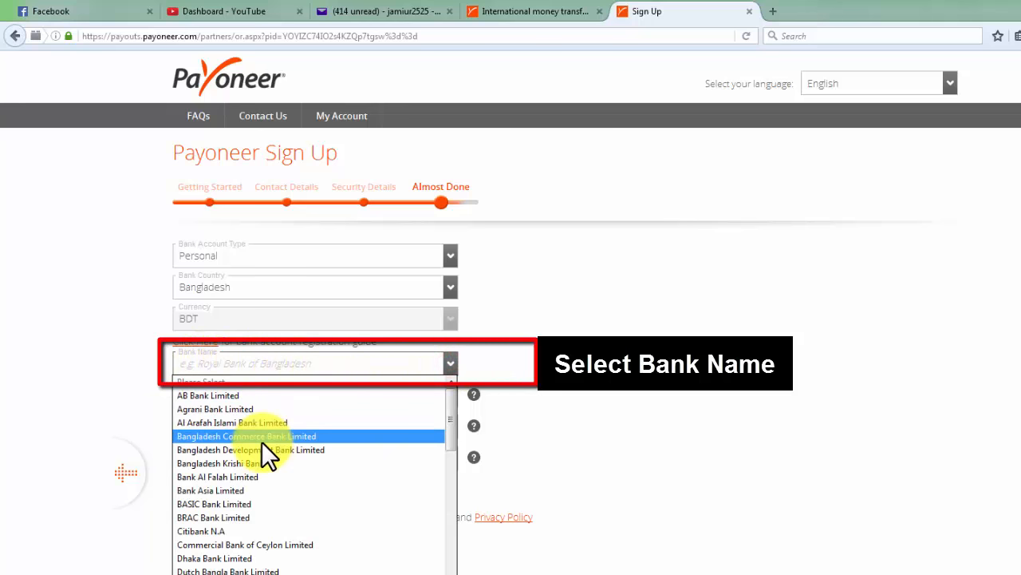
scroll(244, 467, down, 3)
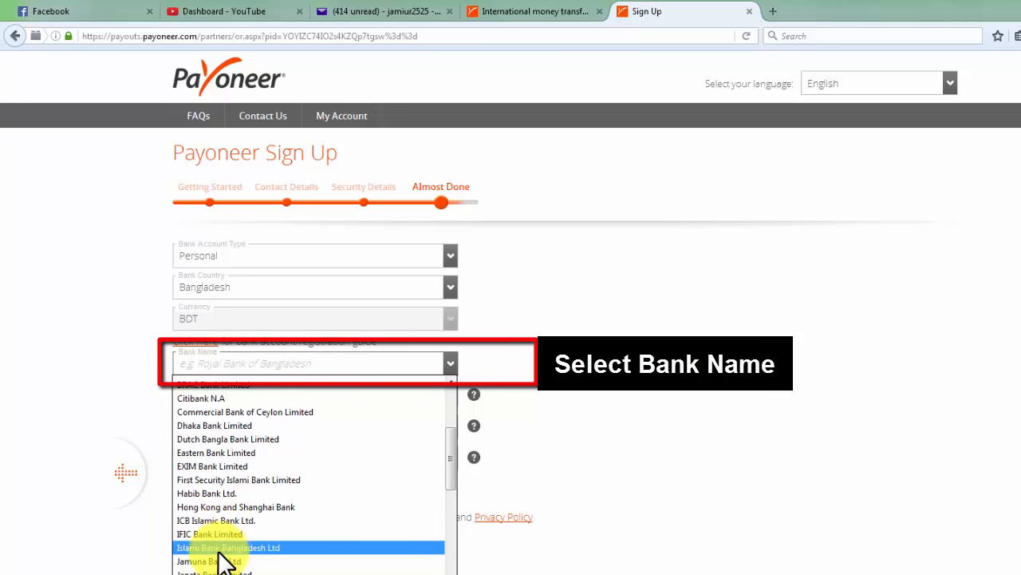
click(227, 547)
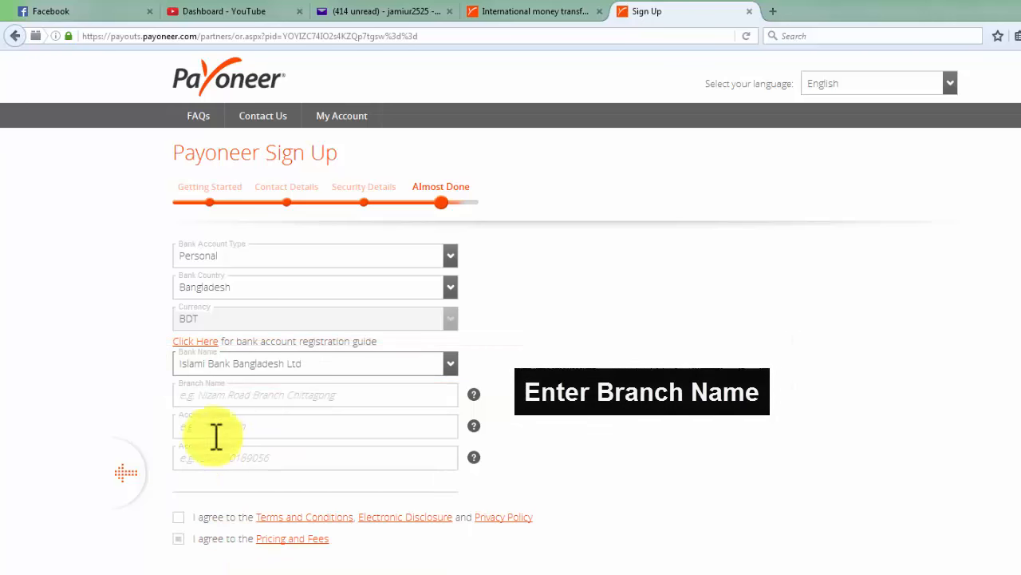
- Enter branch Chapainawabgonj, the account holder's full name and the bank account number
click(307, 395)
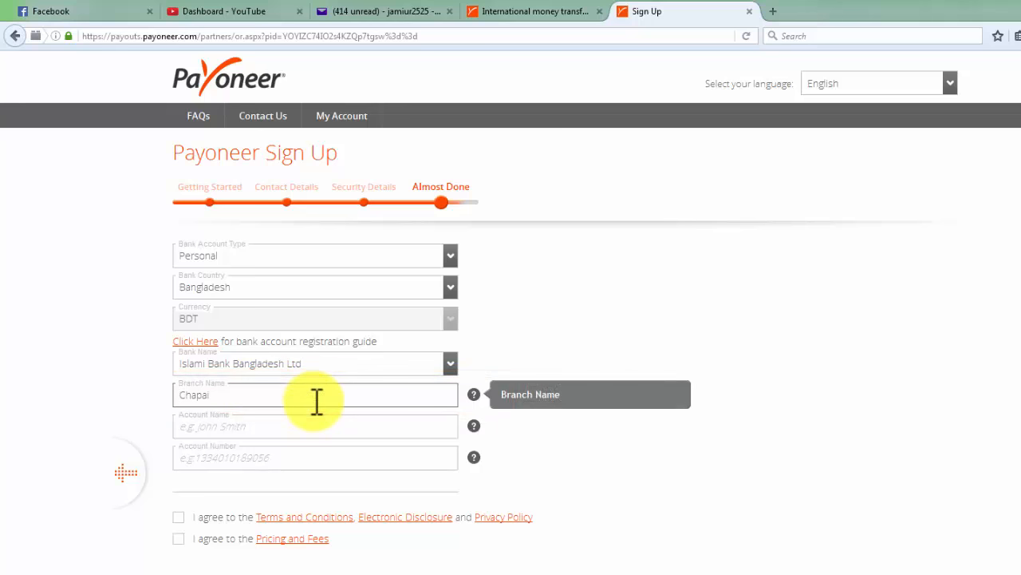
text(Chapainawabgonj)
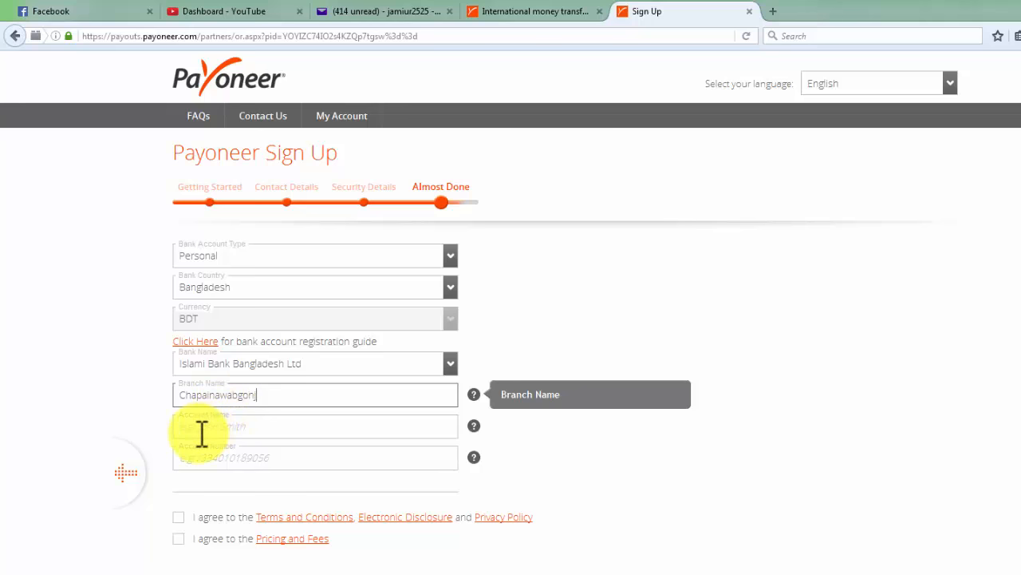
click(230, 428)
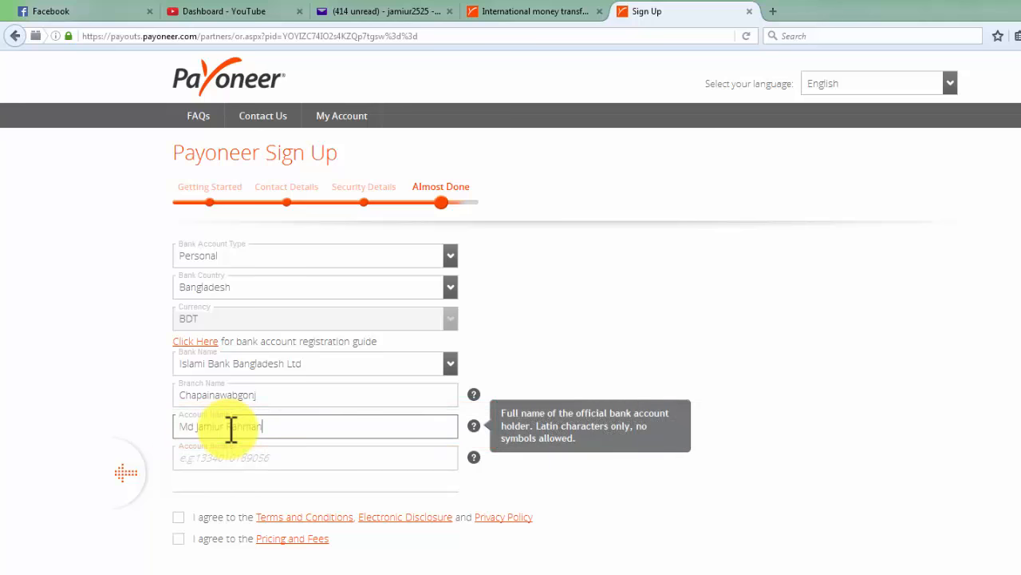
click(236, 455)
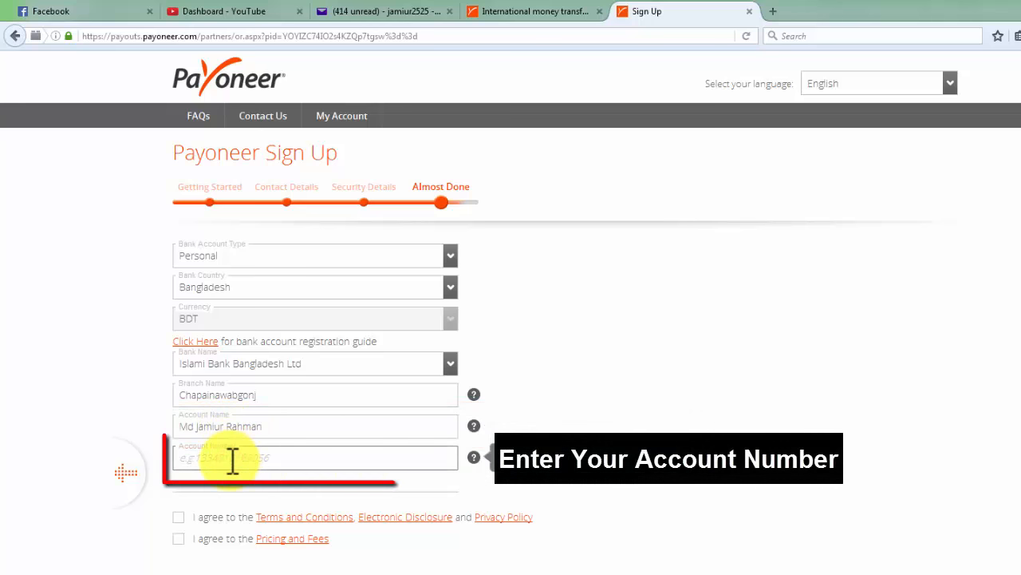
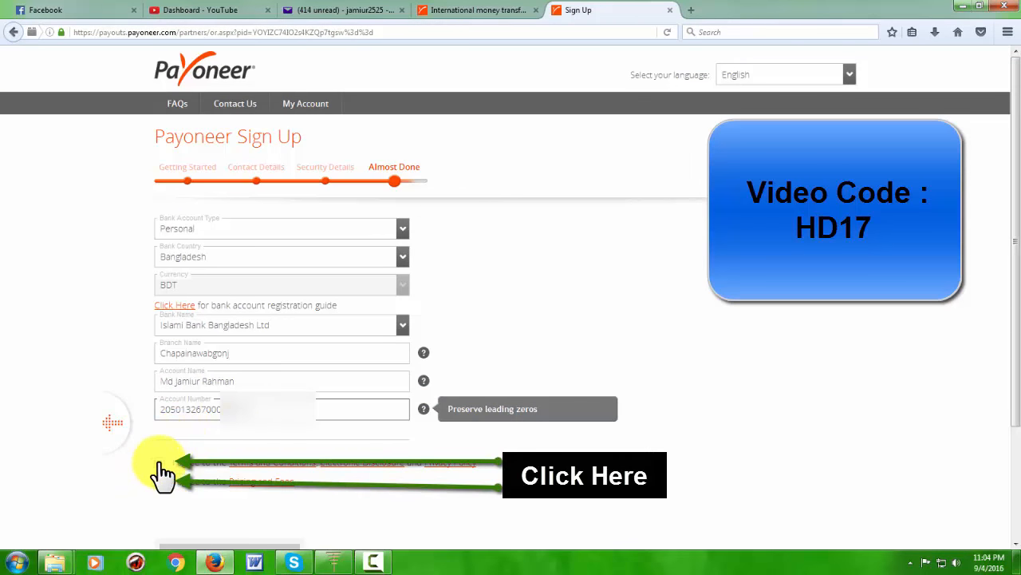
- Accept the Terms and Conditions and the Pricing and Fees agreements, then submit the application
click(158, 462)
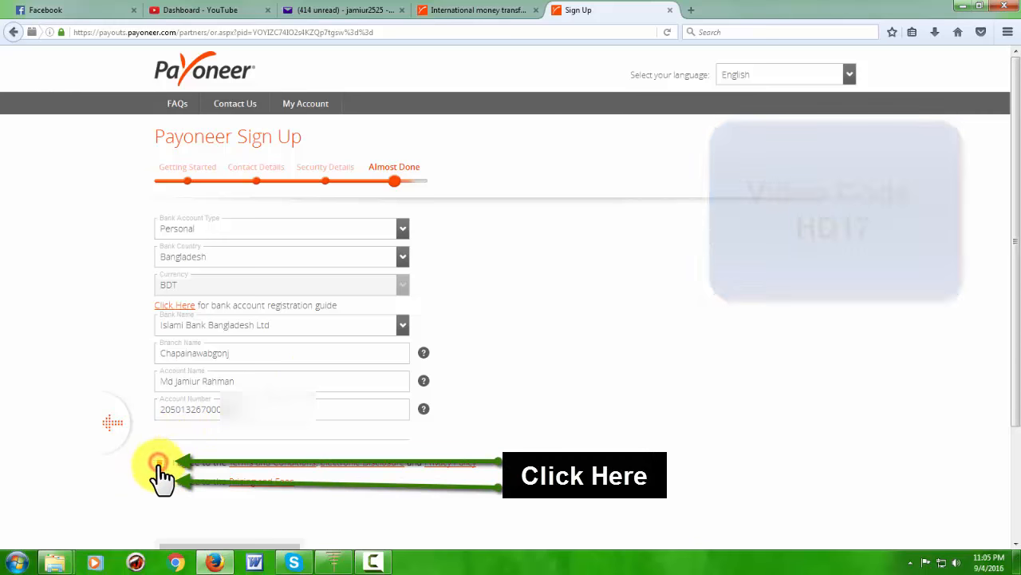
click(158, 481)
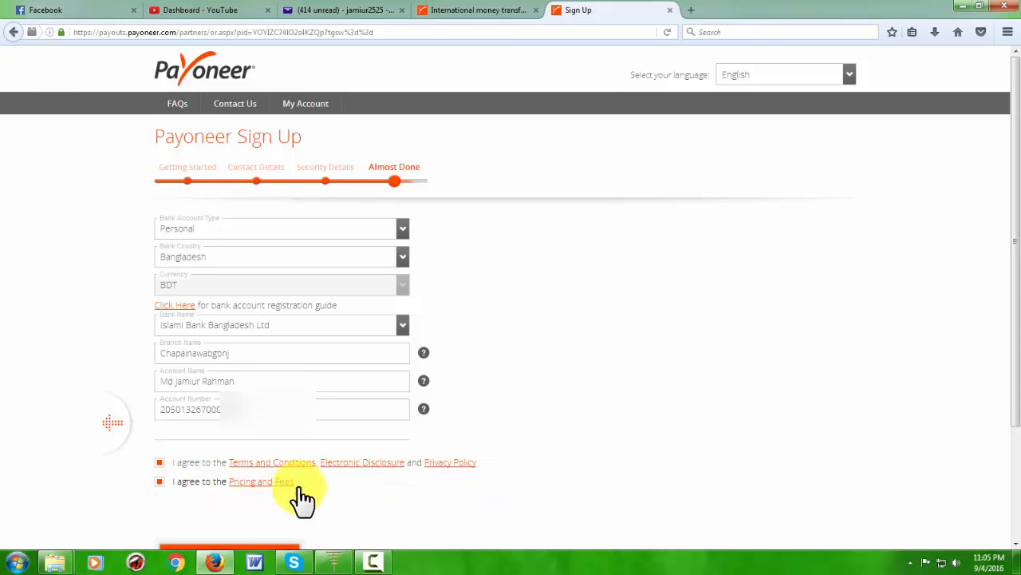
scroll(1015, 219, down, 2)
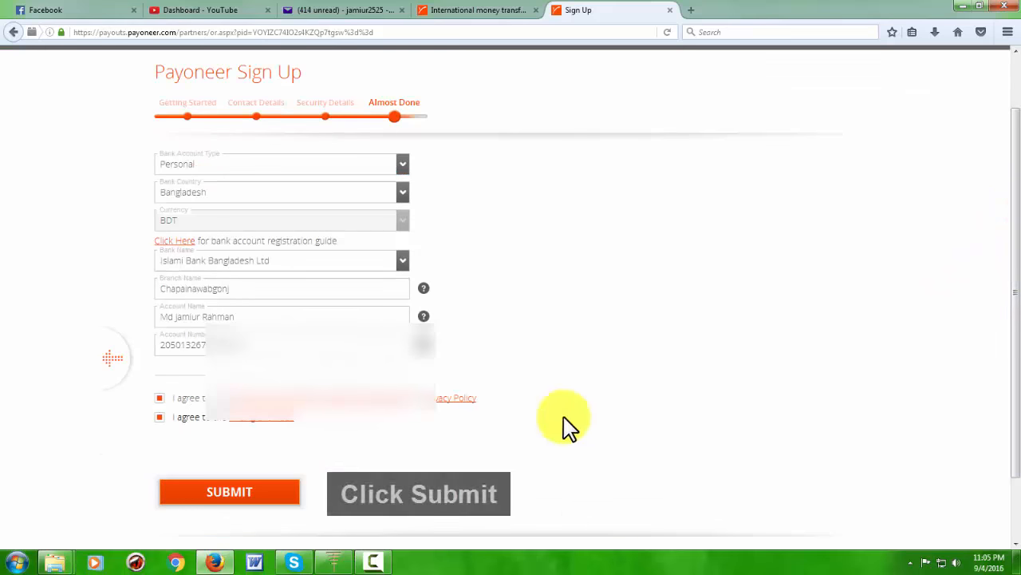
click(225, 494)
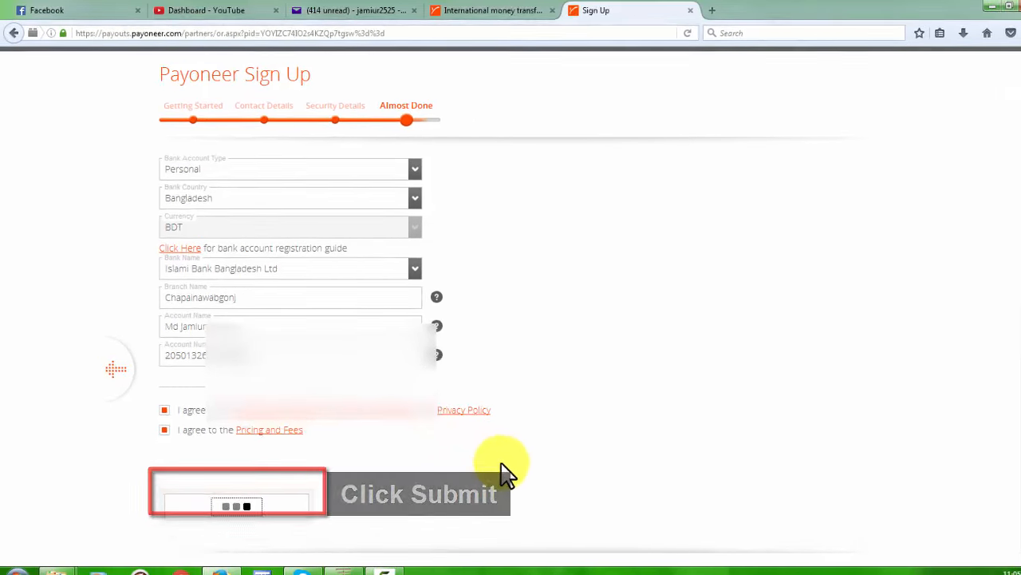